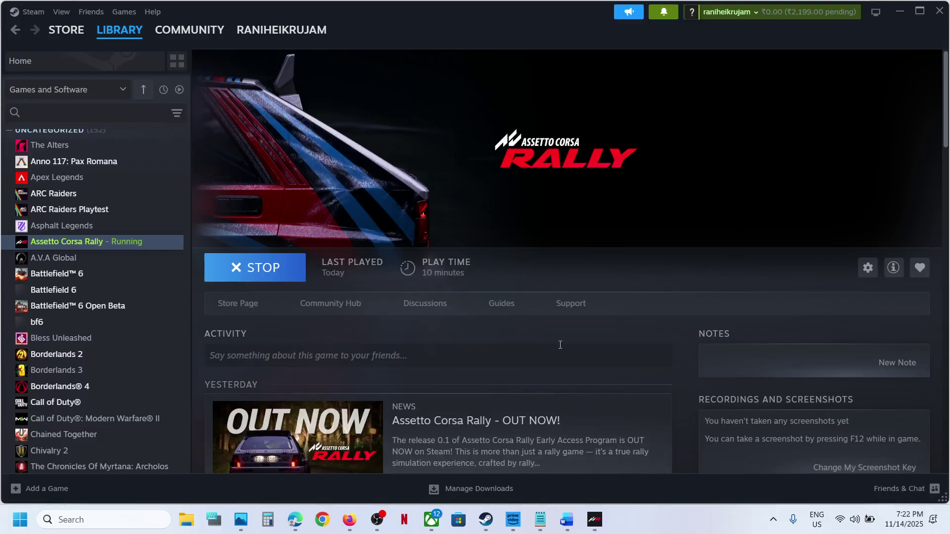
Step: Switch to the Word document and read Step 1 on restarting the PC and Step 2 on force feedback gain
left_click(566, 519)
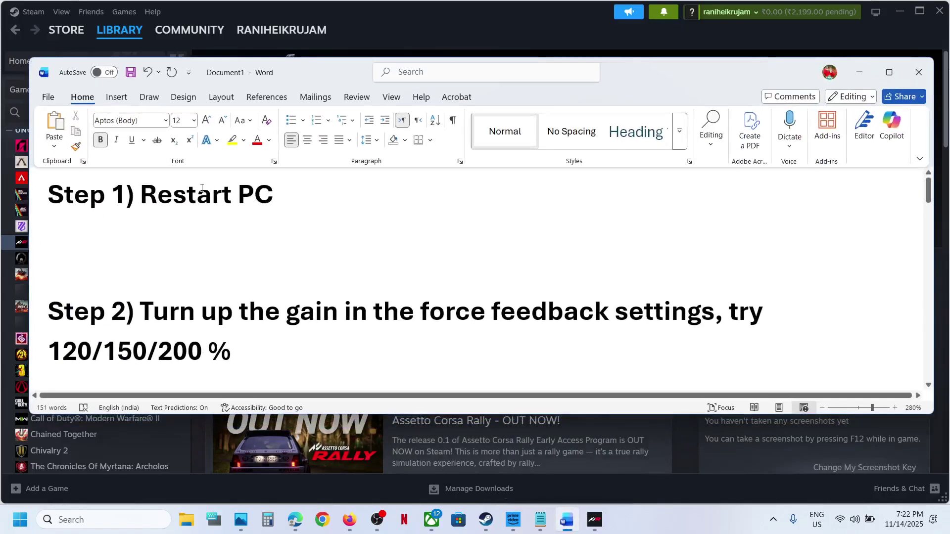
left_click_drag(228, 189, 274, 194)
left_click(427, 49)
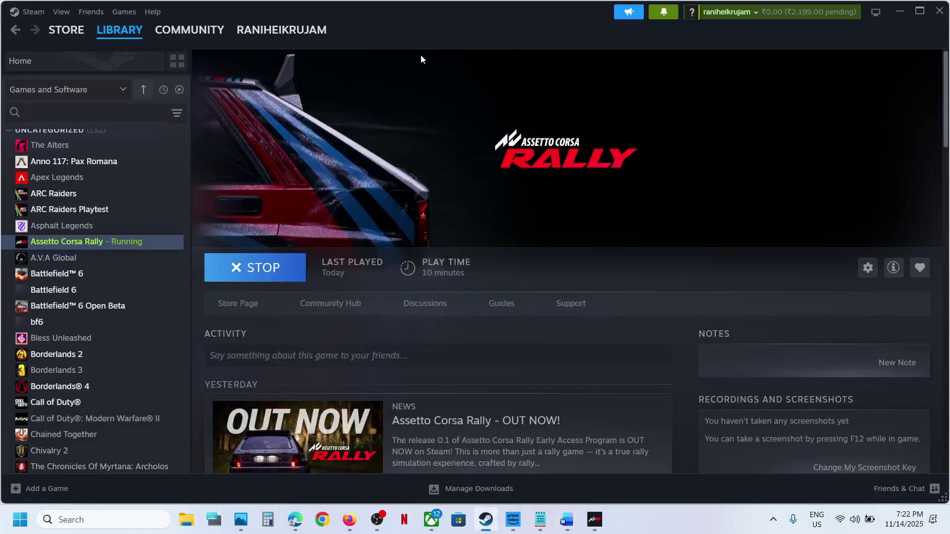
left_click(567, 520)
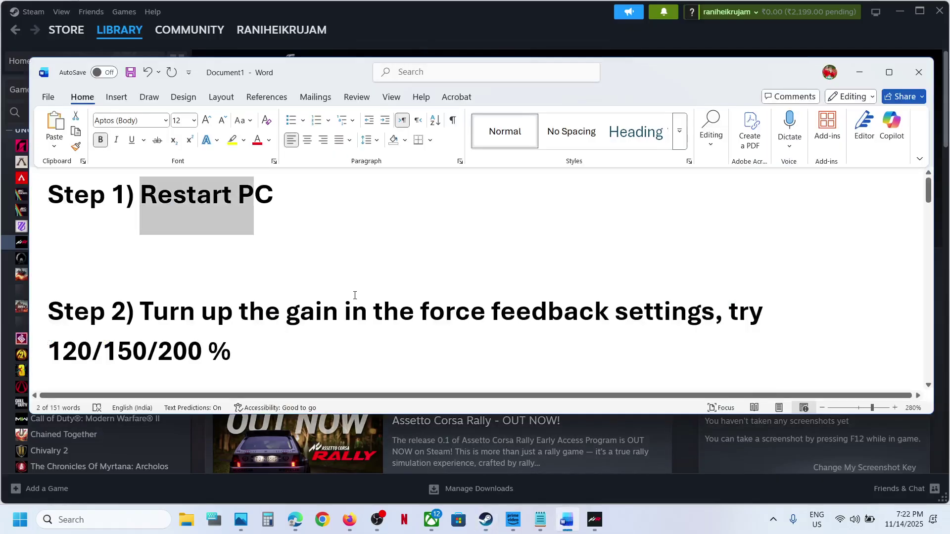
scroll(355, 295, "down", 1)
left_click_drag(140, 296, 591, 323)
left_click(455, 27)
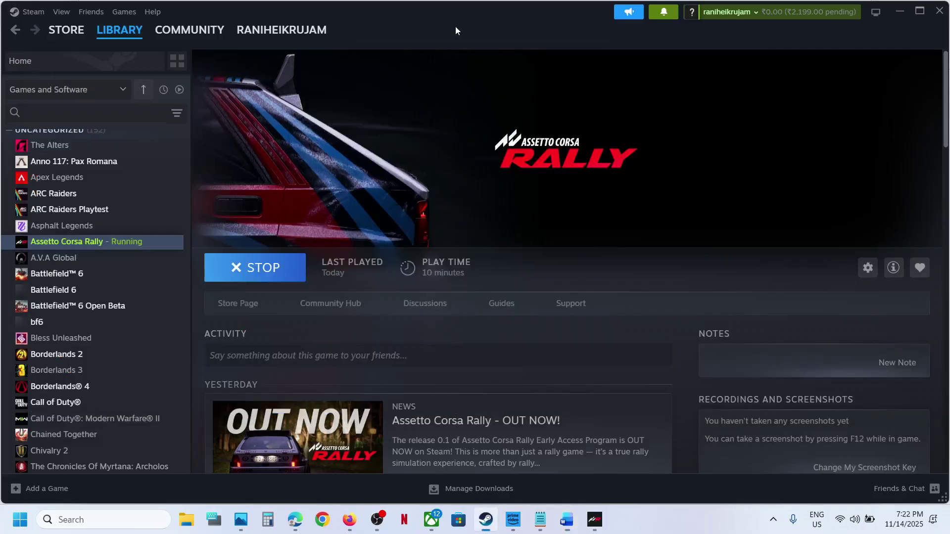
Step: Switch to Assetto Corsa Rally and open the racing wheel's Force Feedback settings within the Inputs settings
left_click(596, 520)
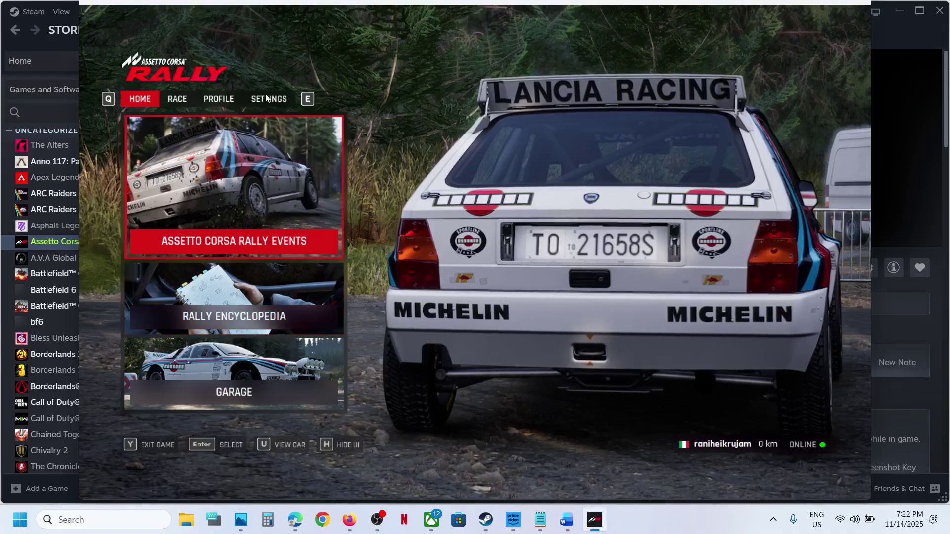
left_click(267, 99)
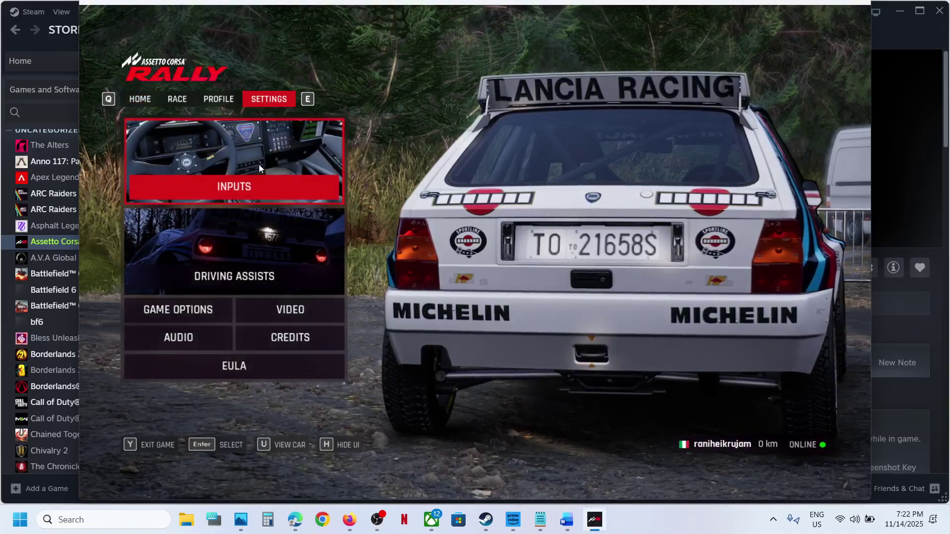
left_click(259, 165)
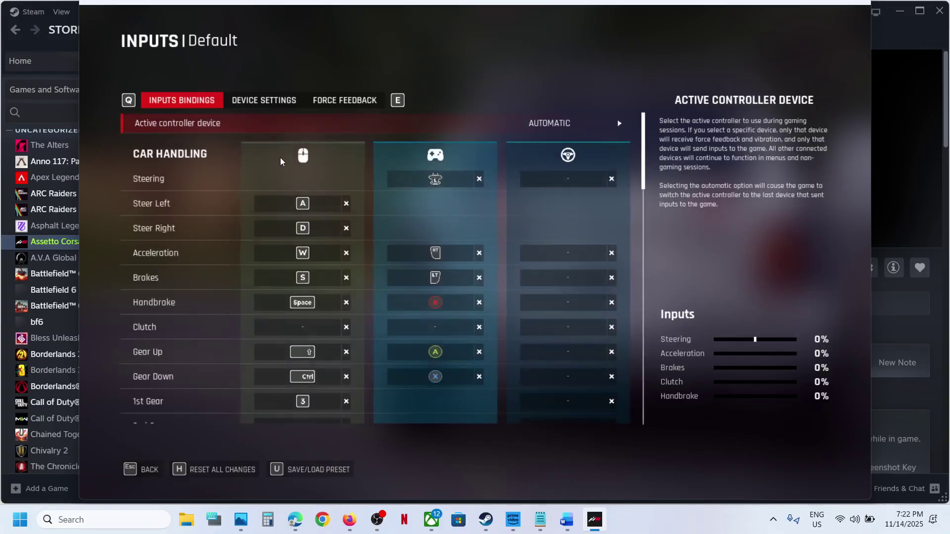
left_click(322, 102)
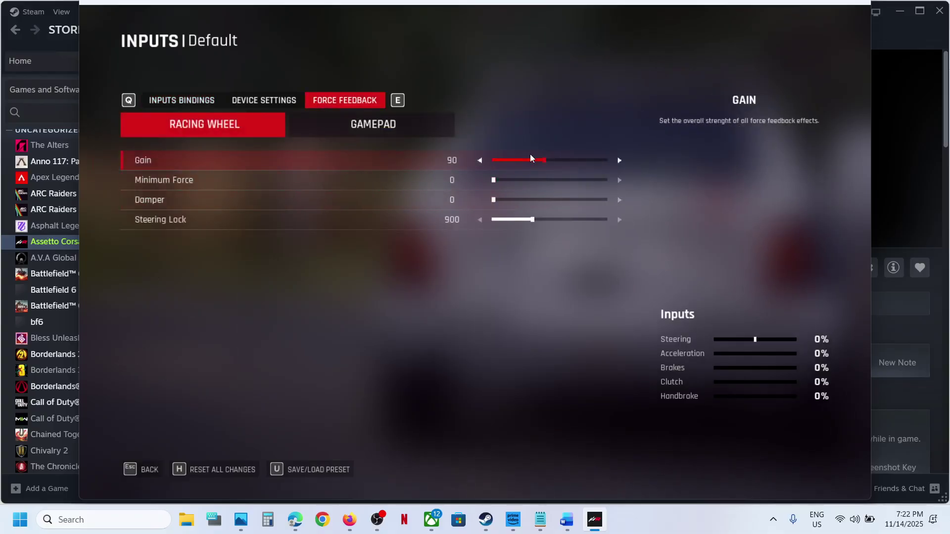
Step: Check the suggested gain values in the Word document, set the racing wheel's Gain to 200, and close the game
left_click(566, 520)
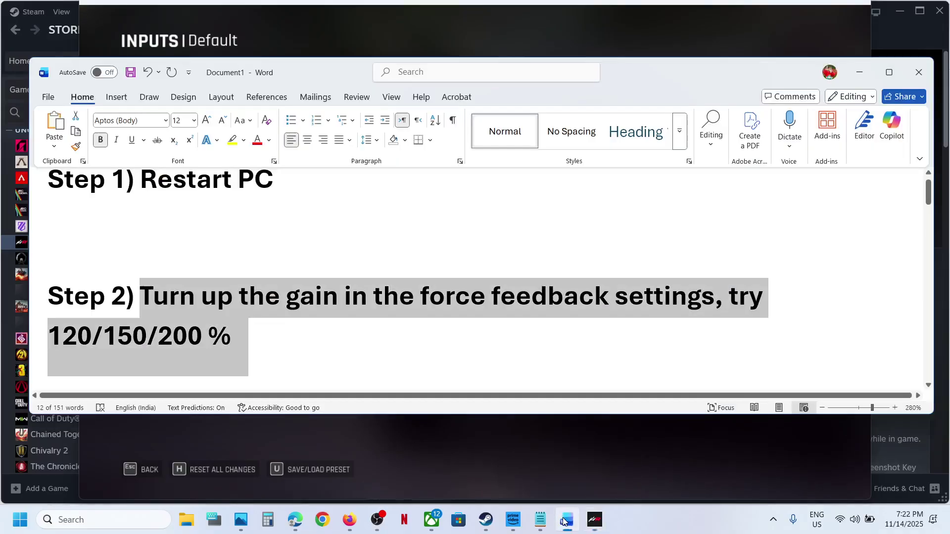
left_click(76, 344)
left_click_drag(52, 335, 101, 332)
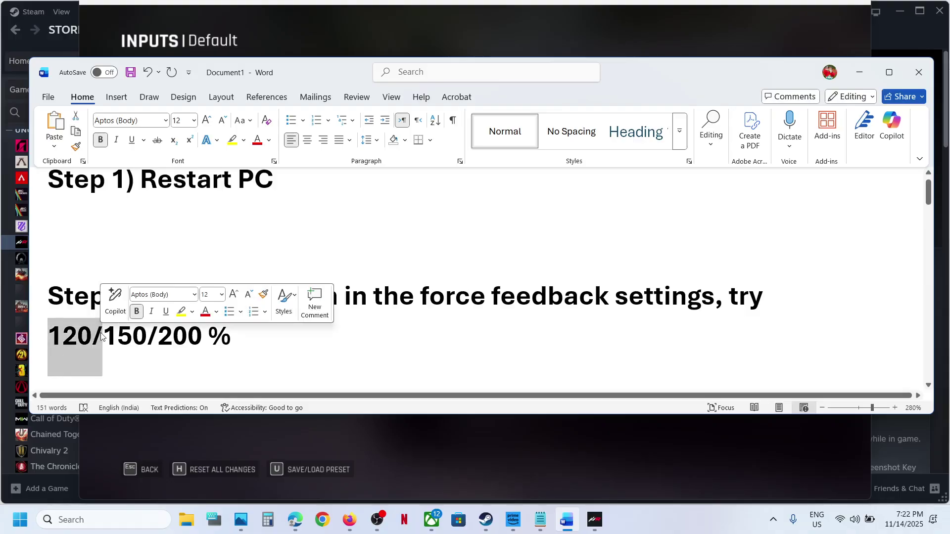
left_click(536, 51)
left_click(548, 158)
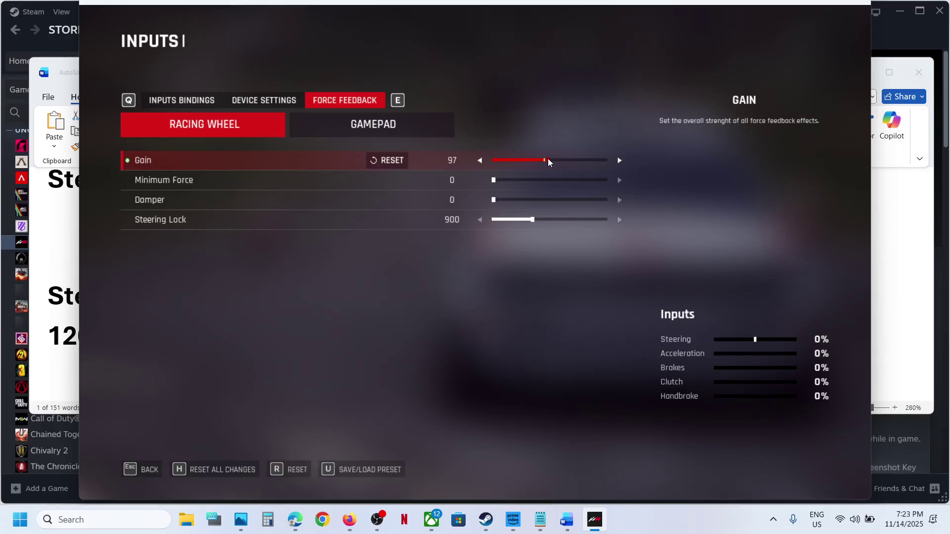
left_click_drag(548, 159, 615, 169)
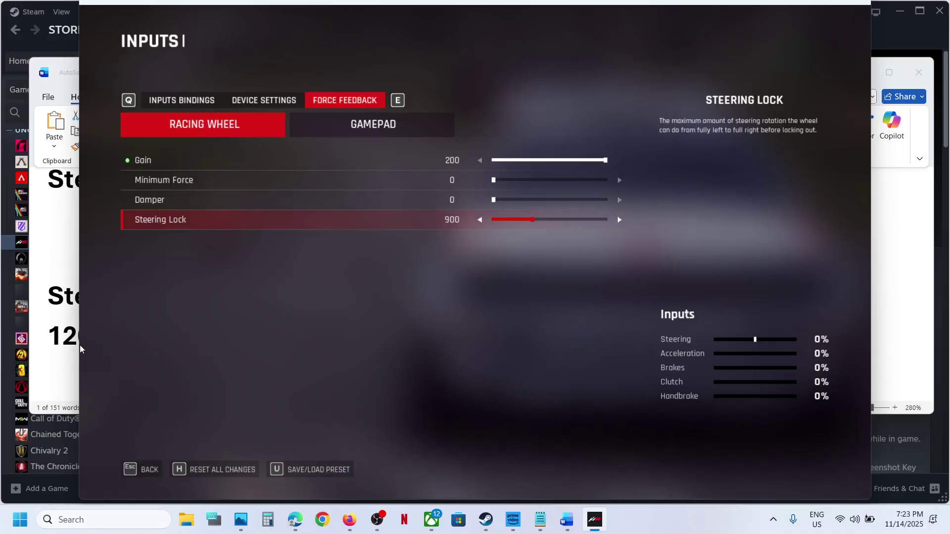
key("alt+F4")
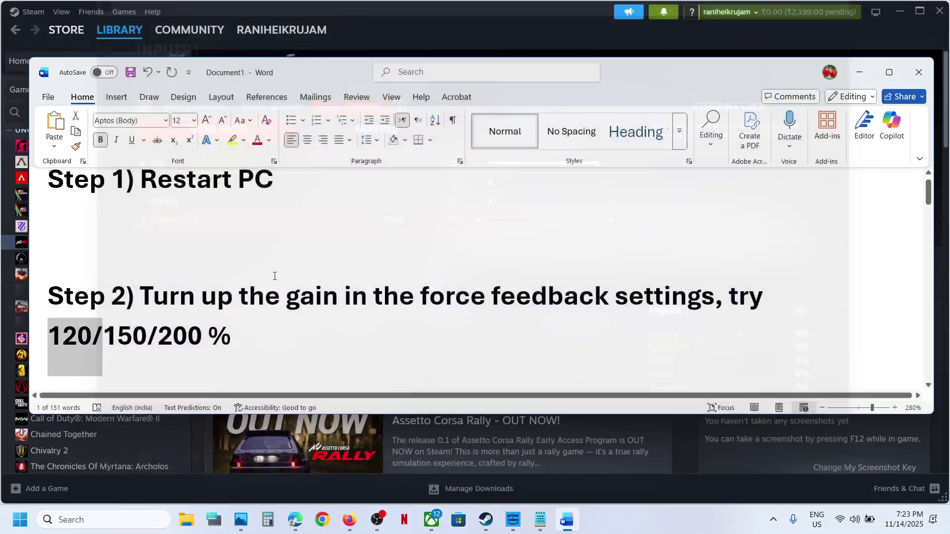
Step: Maximize the Word document and open the Thrustmaster support and Fanatec firmware update links listed under Step 3
scroll(340, 283, "down", 5)
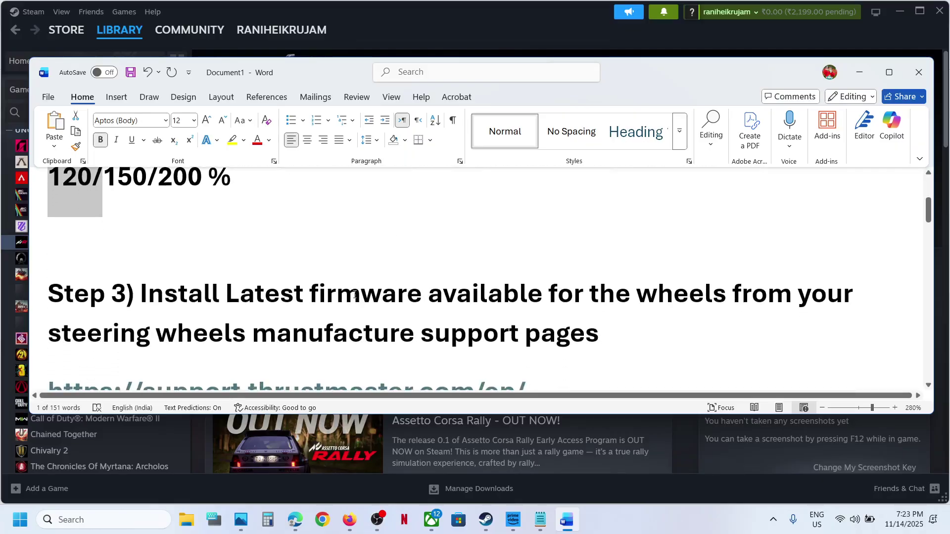
left_click(890, 73)
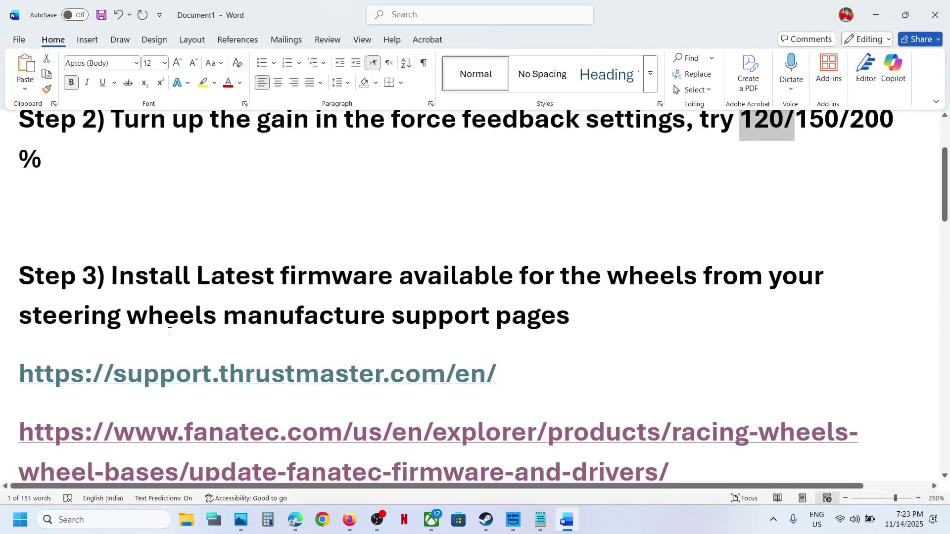
left_click_drag(60, 330, 574, 329)
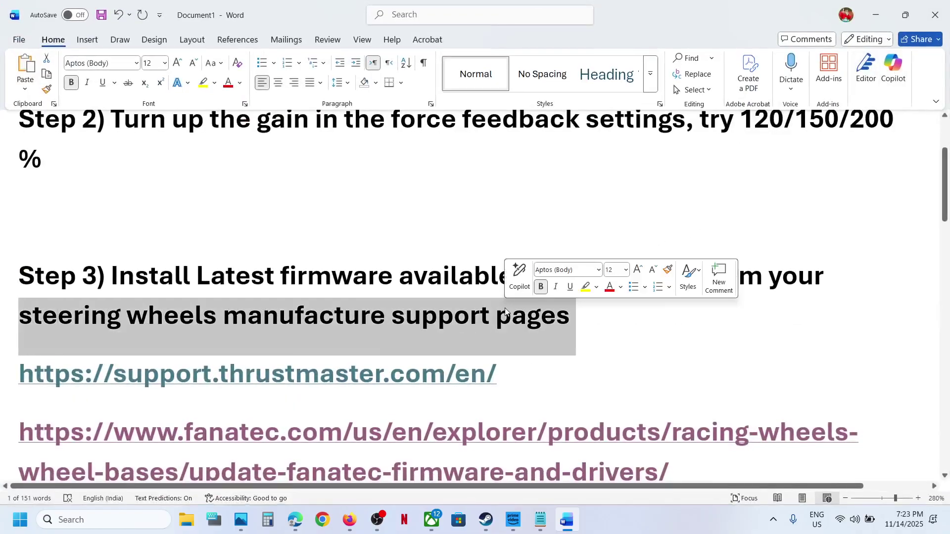
scroll(322, 322, "down", 1)
scroll(322, 323, "down", 2)
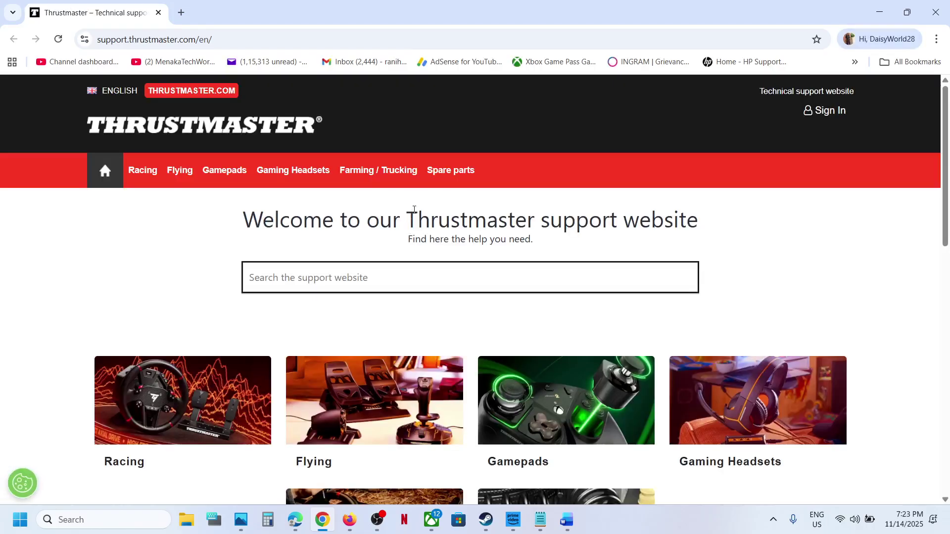
scroll(401, 305, "down", 2)
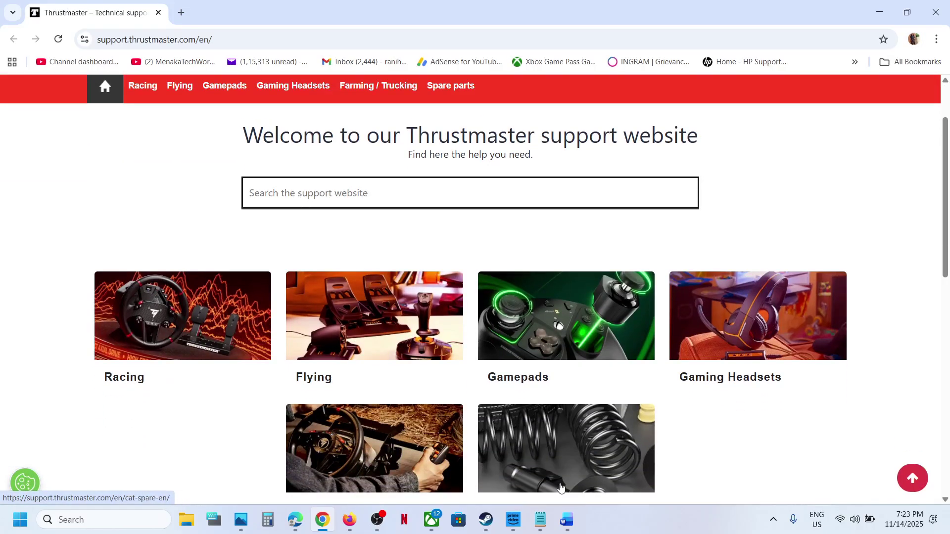
left_click(567, 520)
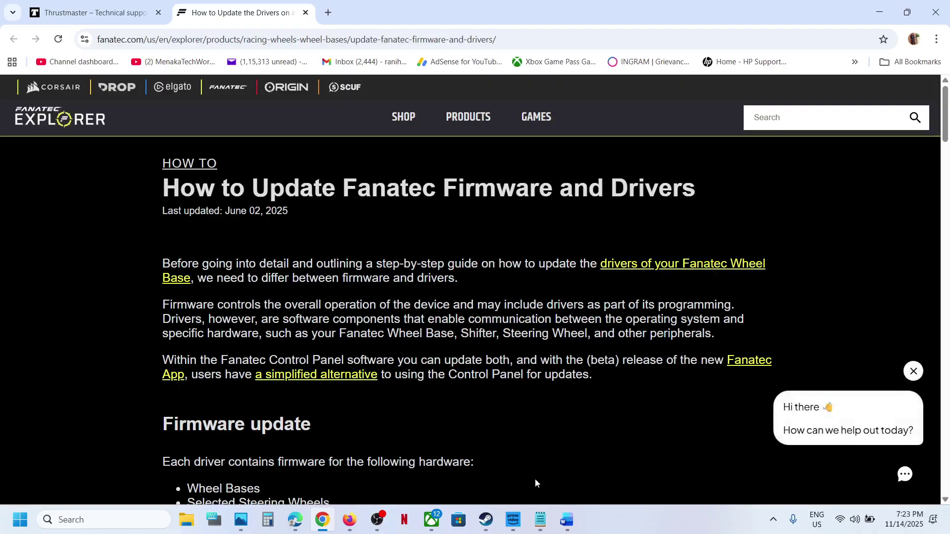
Step: Return to the Word document and read Step 4 on replacing Logitech G Hub with Logitech Gaming Software
left_click(567, 519)
scroll(376, 373, "down", 5)
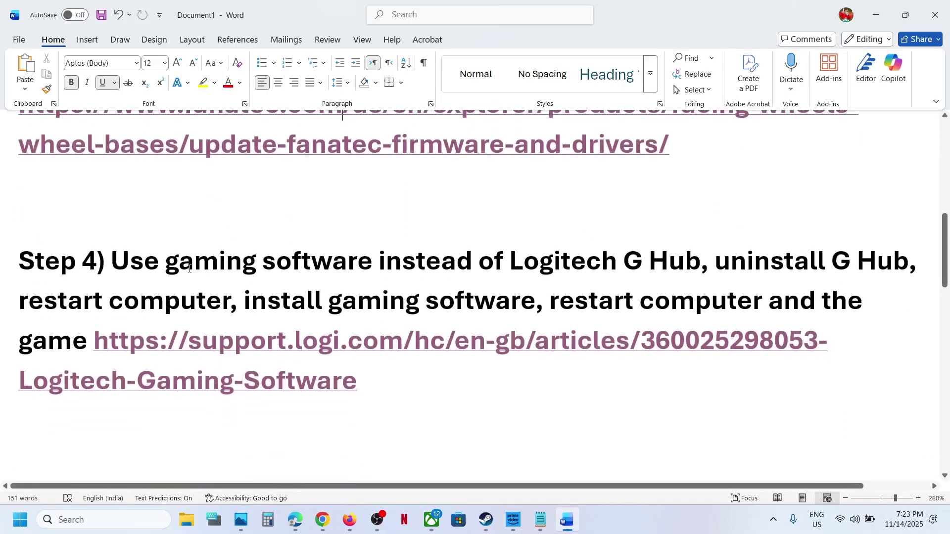
left_click_drag(190, 268, 240, 267)
left_click(312, 261)
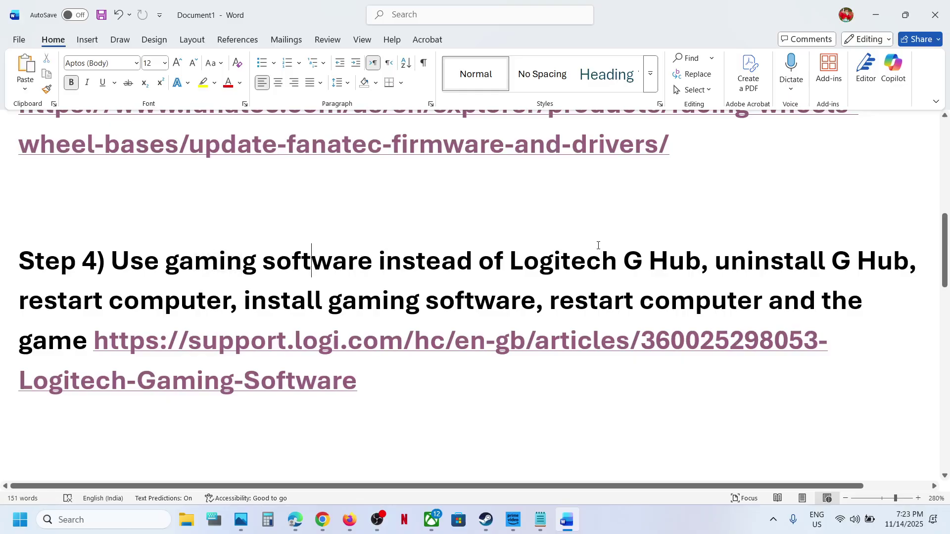
left_click_drag(525, 259, 644, 260)
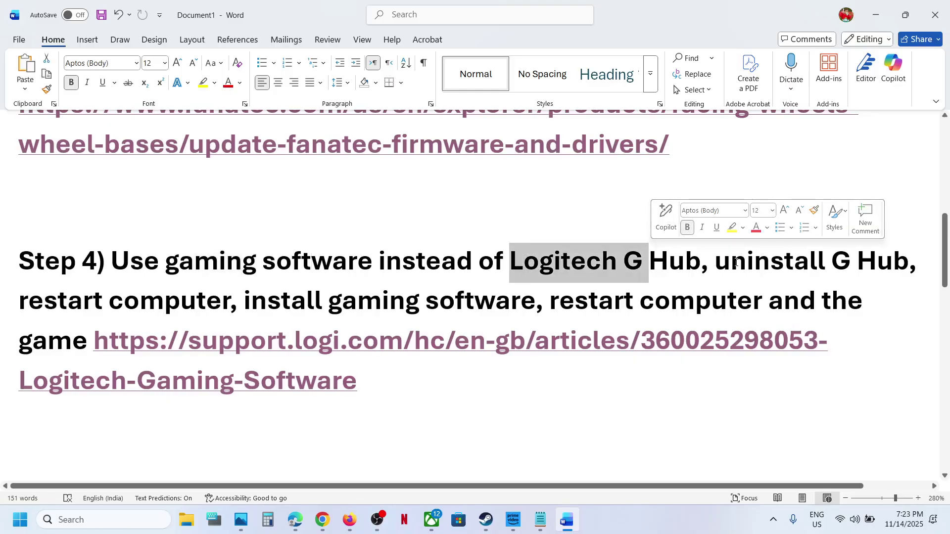
left_click_drag(717, 260, 888, 255)
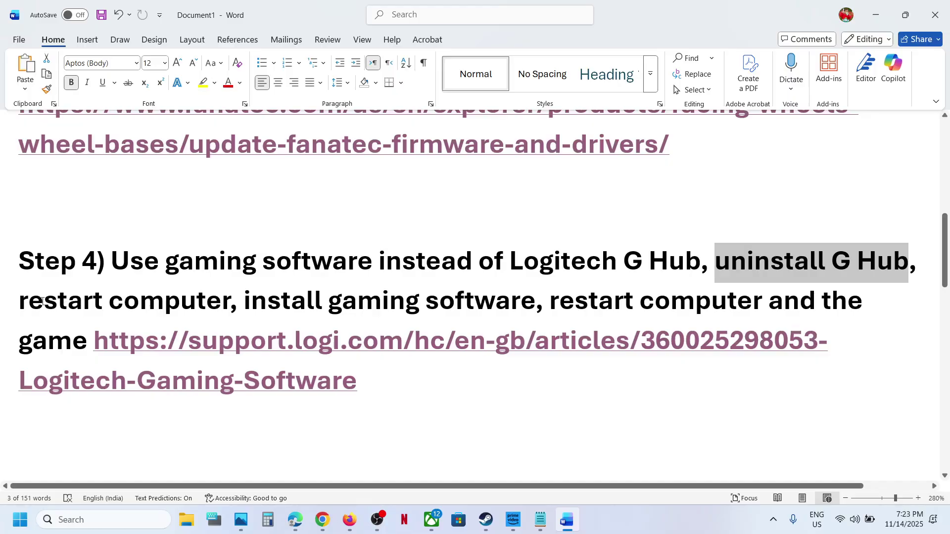
left_click_drag(42, 302, 193, 265)
left_click_drag(246, 302, 511, 296)
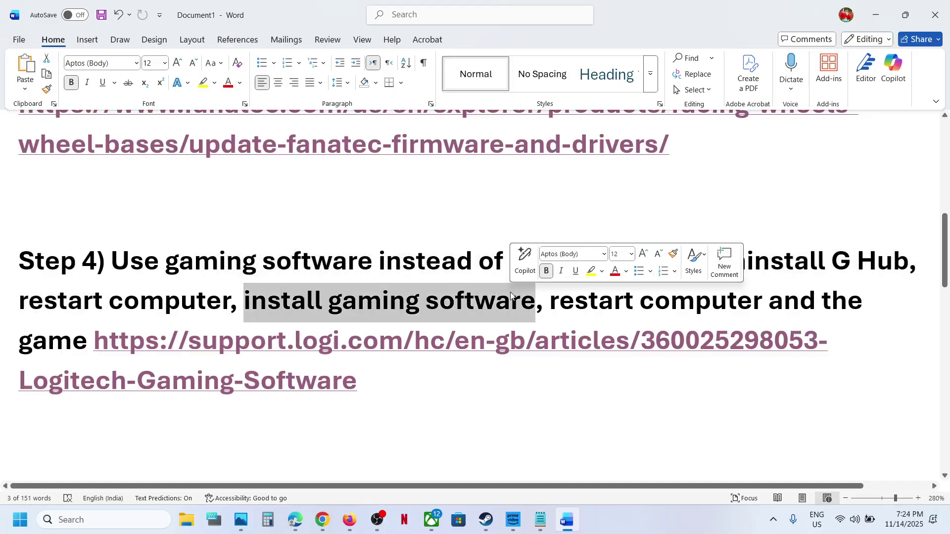
Step: Open the Logitech Gaming Software link from Step 4 and bring up the software's Windows 11 download section
left_click(379, 348, "ctrl")
scroll(465, 318, "down", 3)
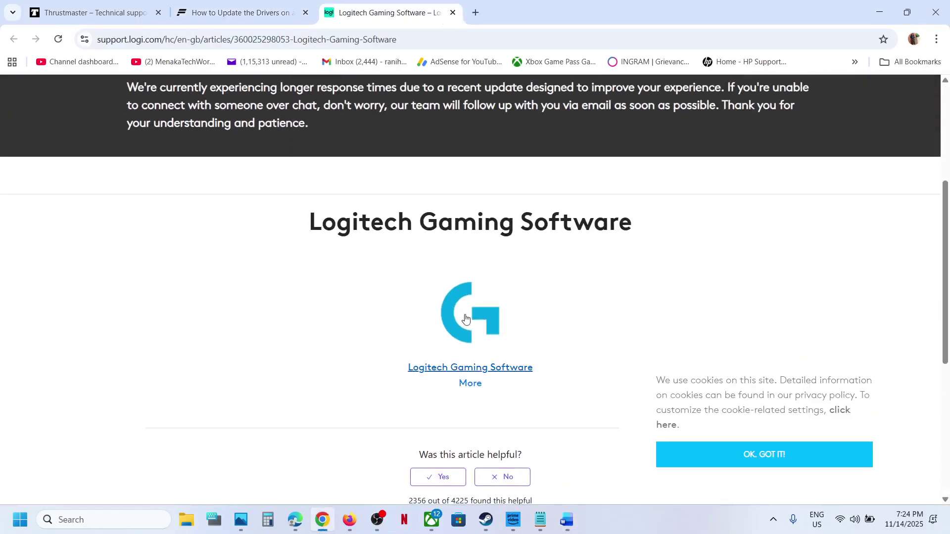
left_click(467, 317)
scroll(472, 365, "down", 3)
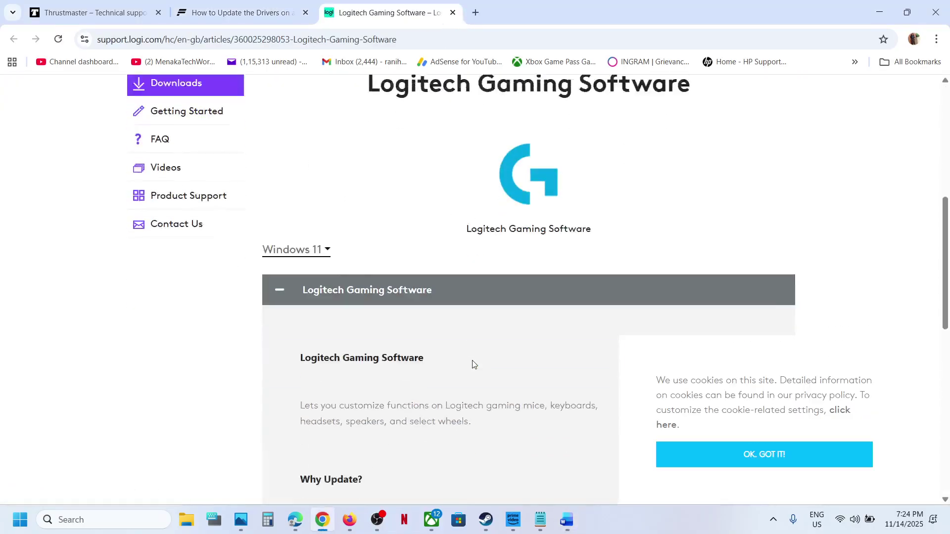
scroll(472, 365, "down", 5)
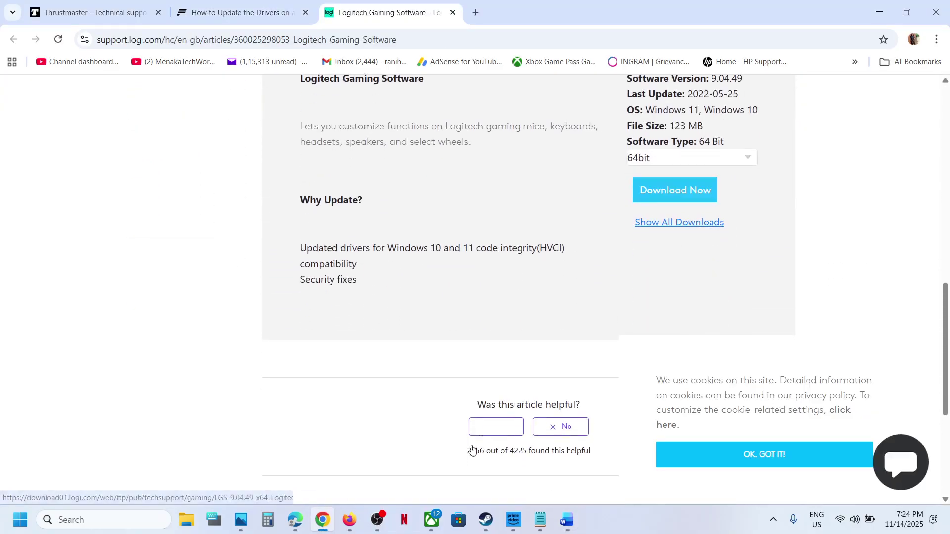
Step: Return to the Word document and read Step 5 on switching the Fanatec wheelbase to compatibility mode
left_click(567, 520)
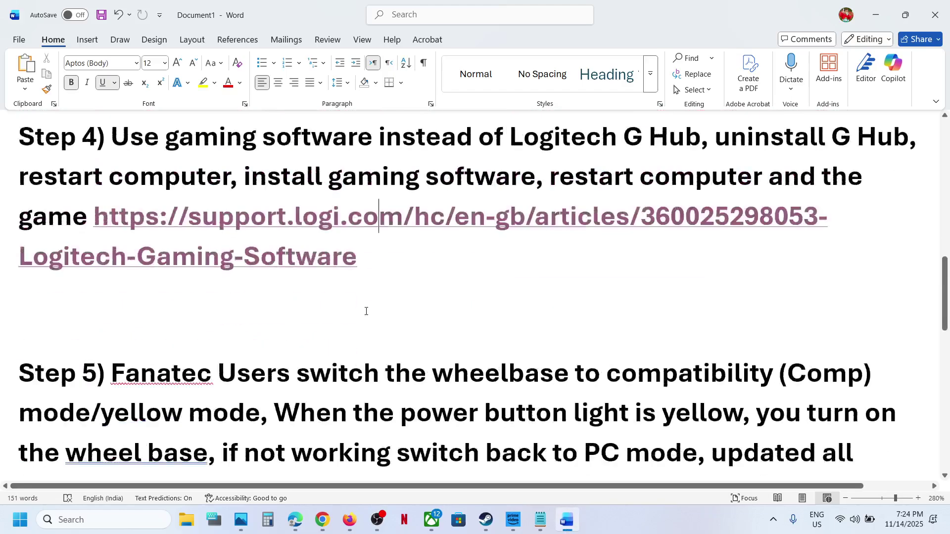
scroll(366, 311, "down", 3)
scroll(297, 277, "up", 1)
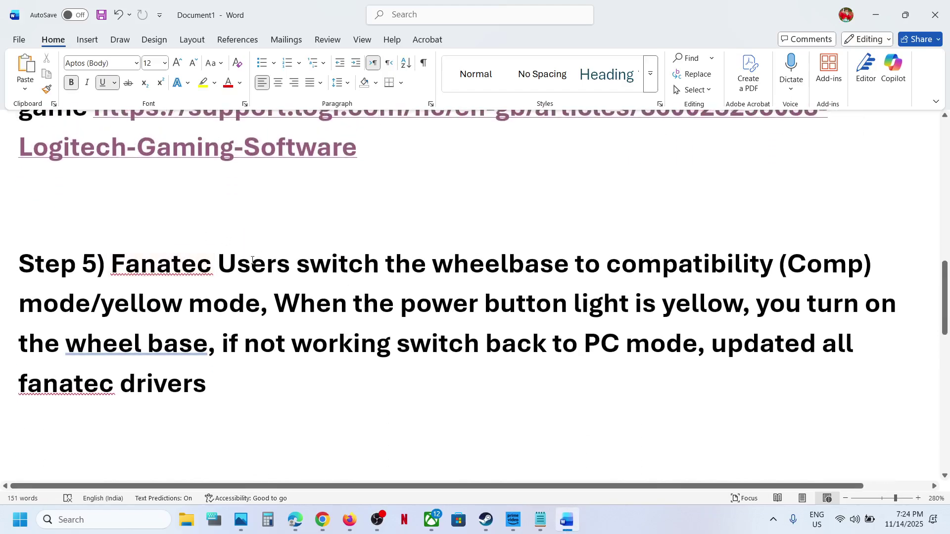
left_click_drag(142, 264, 683, 280)
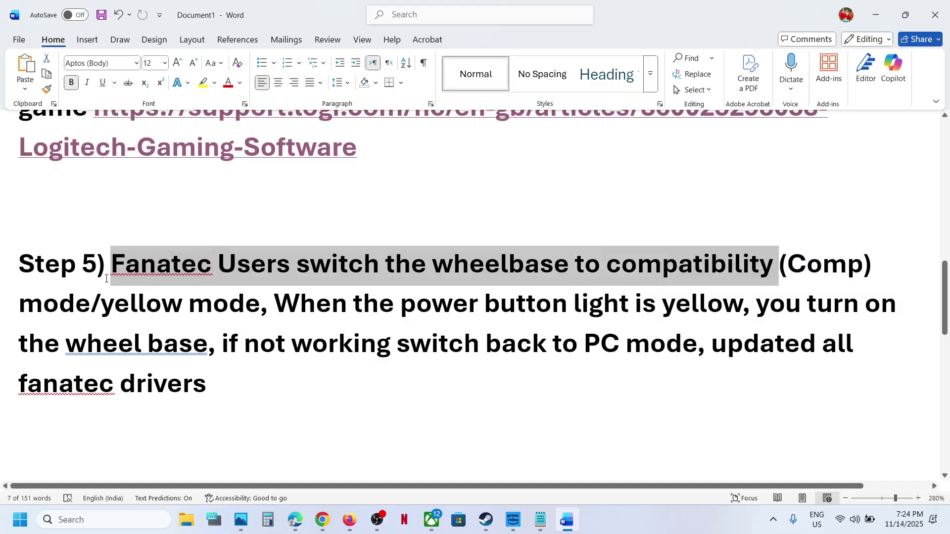
left_click_drag(118, 311, 634, 303)
Step: Delete the word "light" after "power button" in Step 5
left_click(629, 304)
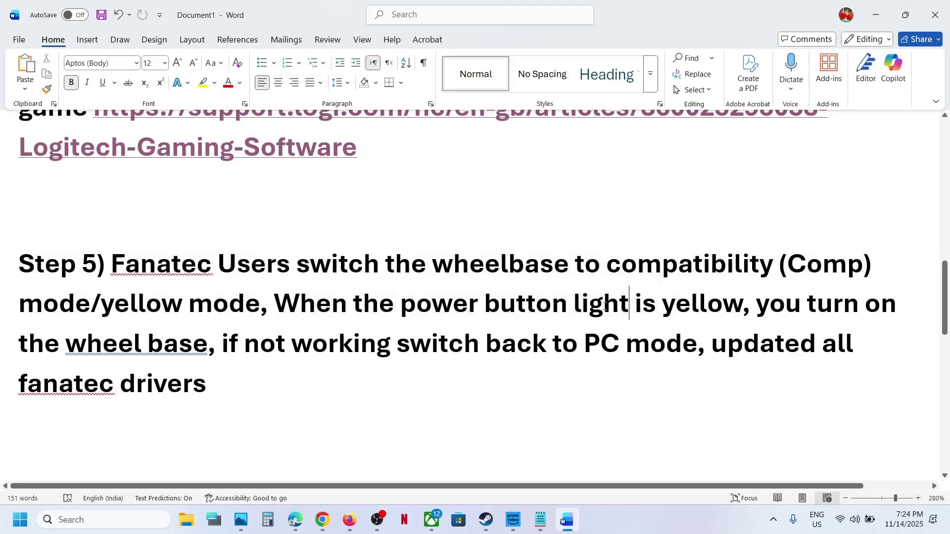
double_click(603, 305)
key("BackSpace")
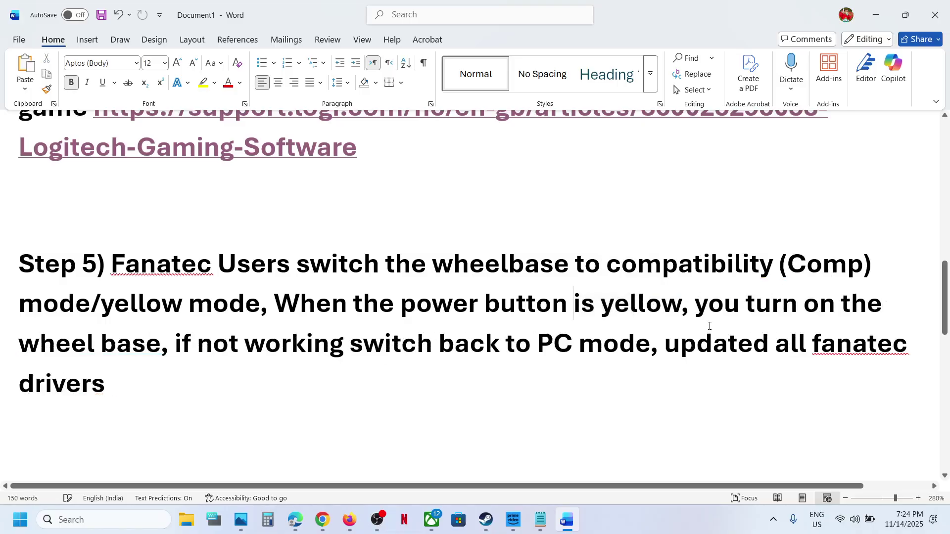
Step: Read the rest of Step 5 on turning on the wheel base and updating Fanatec drivers, and switch back to Chrome
left_click_drag(722, 308, 168, 342)
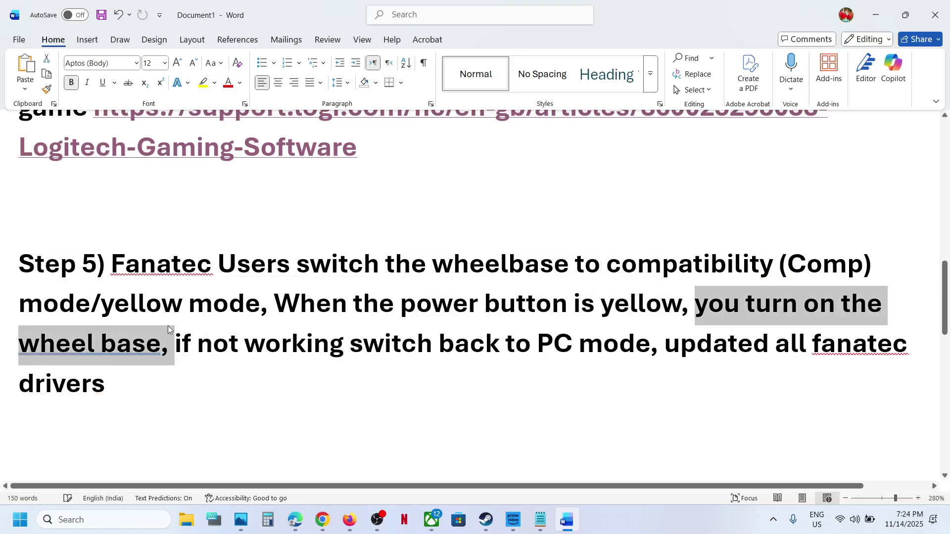
left_click(169, 342)
left_click_drag(248, 341, 119, 391)
left_click(295, 399)
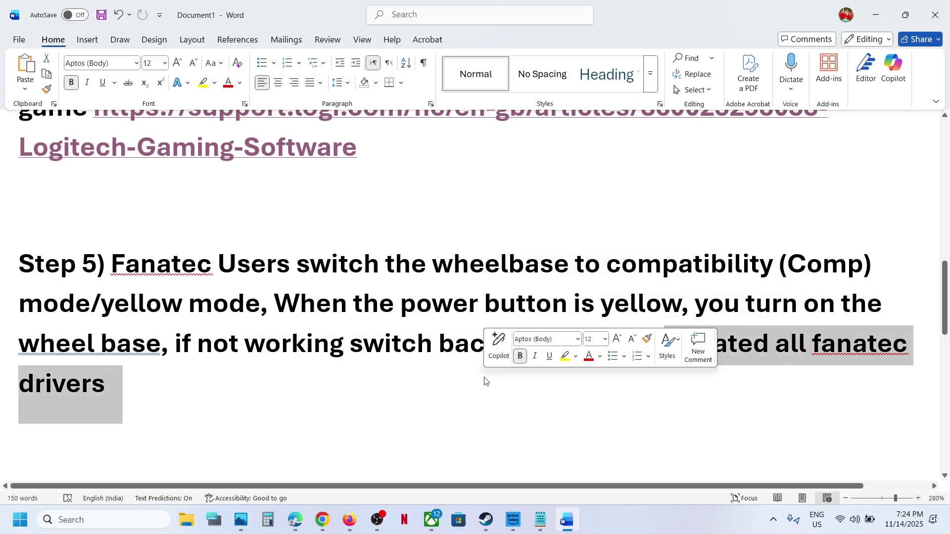
left_click(323, 519)
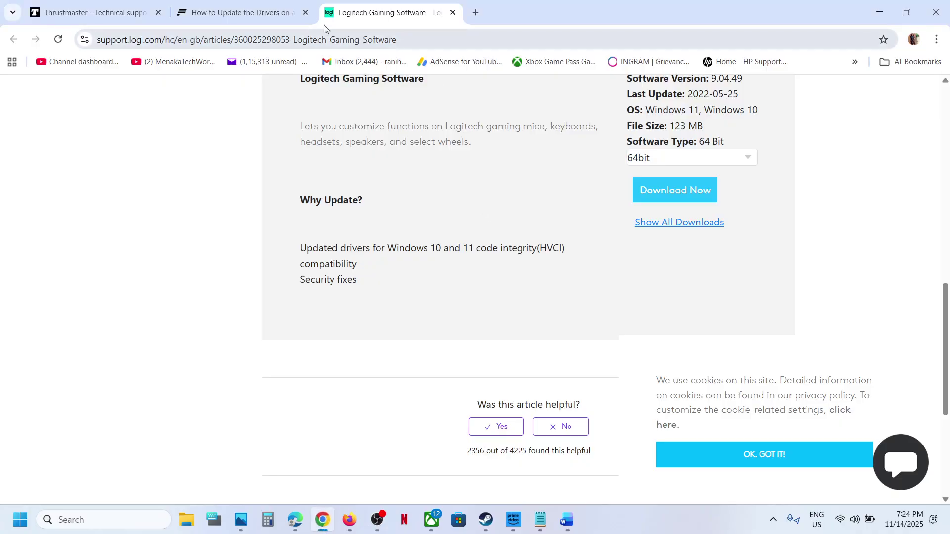
Step: Check the Fanatec firmware and driver page, return to the Word document and open the Moza Pit House downloads link from Step 6
key("ctrl+shift+Tab")
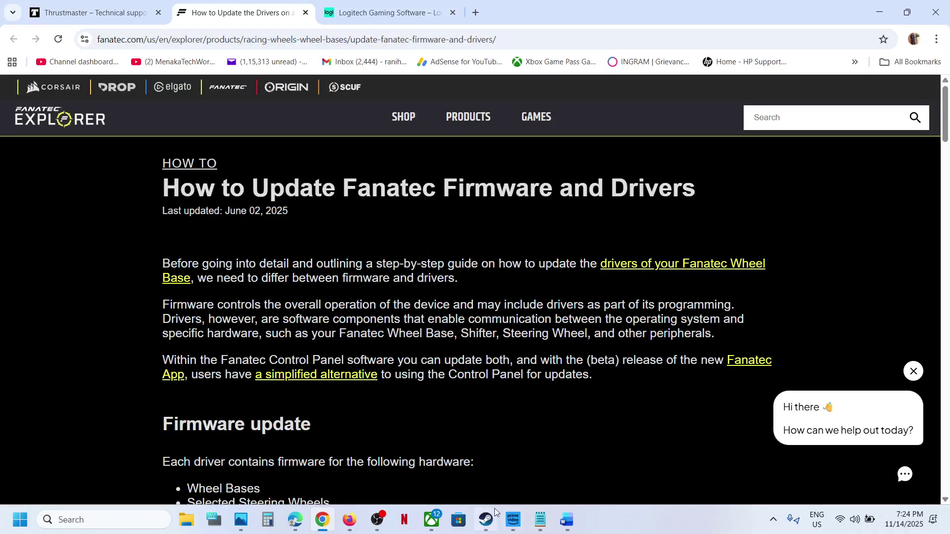
left_click(567, 520)
scroll(353, 326, "down", 5)
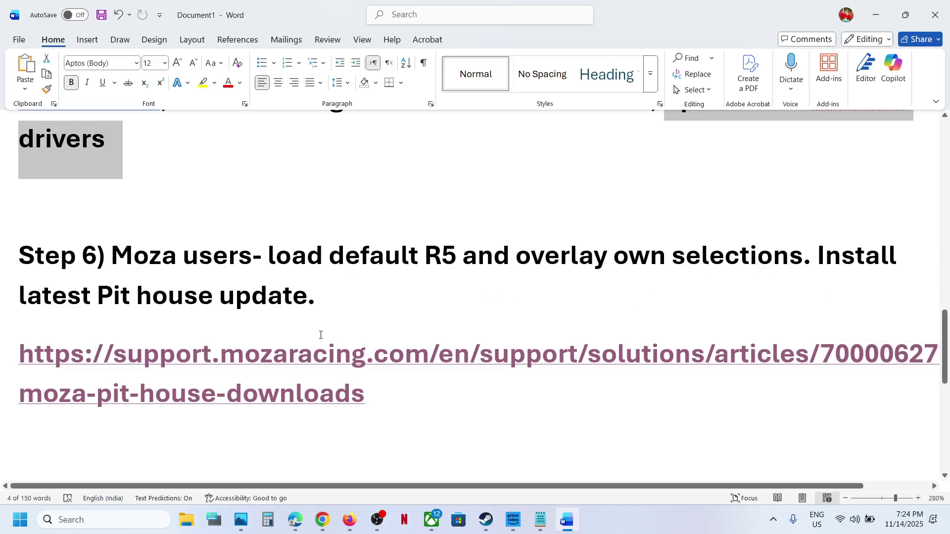
left_click_drag(816, 261, 294, 302)
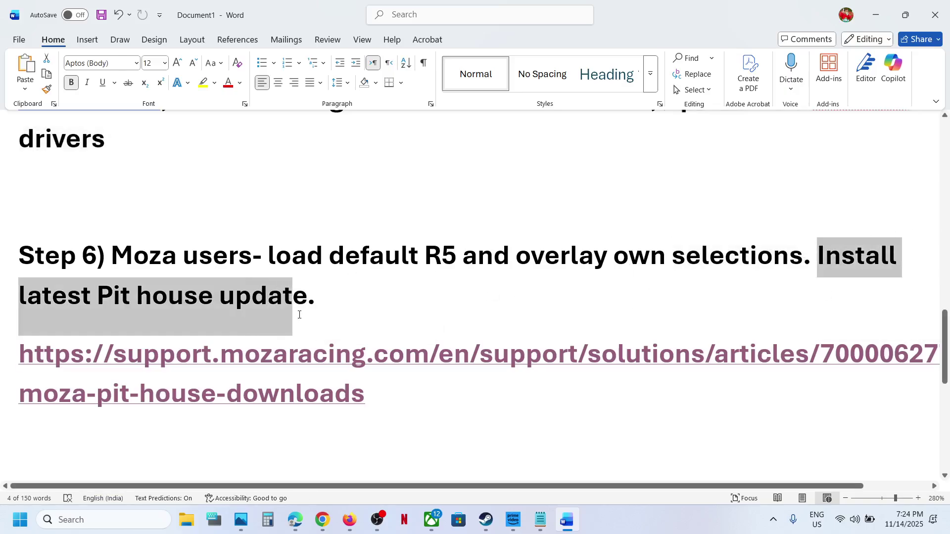
left_click(299, 358, "ctrl")
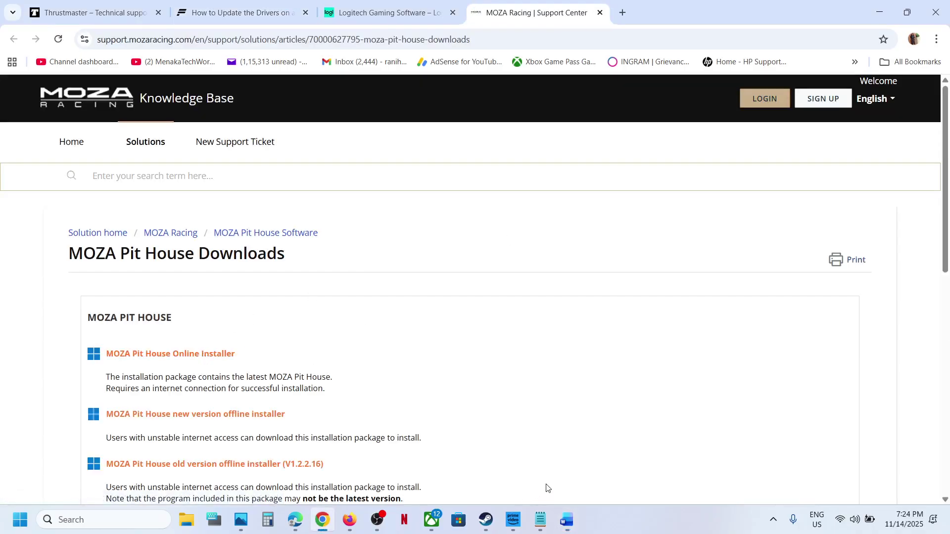
Step: Return to the Word document and read Step 7 on restarting the wheel after launching the game
left_click(568, 524)
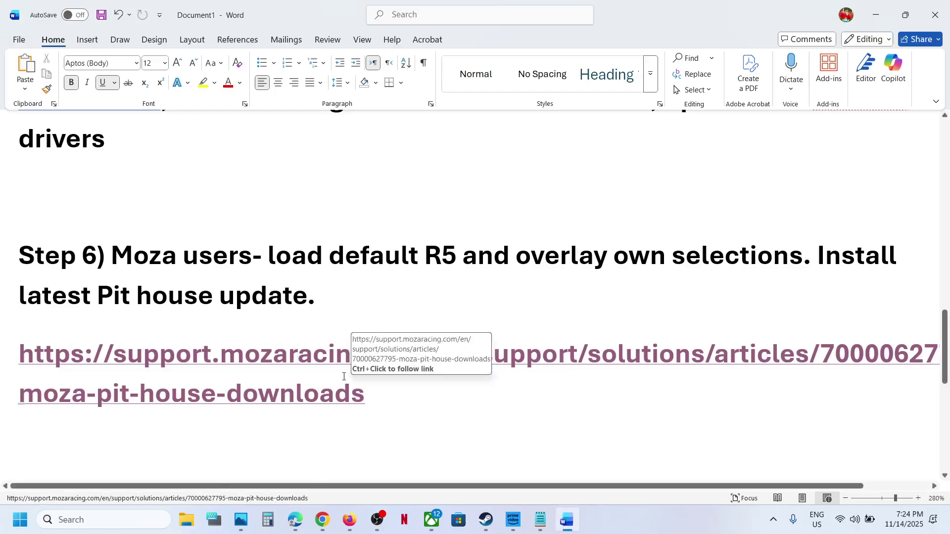
scroll(344, 376, "down", 3)
scroll(344, 378, "up", 1)
scroll(344, 376, "up", 1)
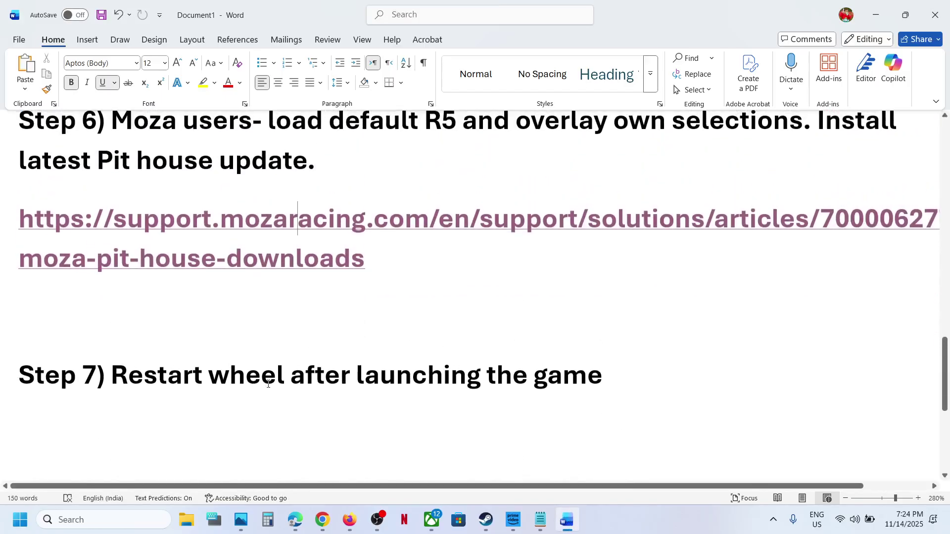
triple_click(224, 380)
left_click(564, 368)
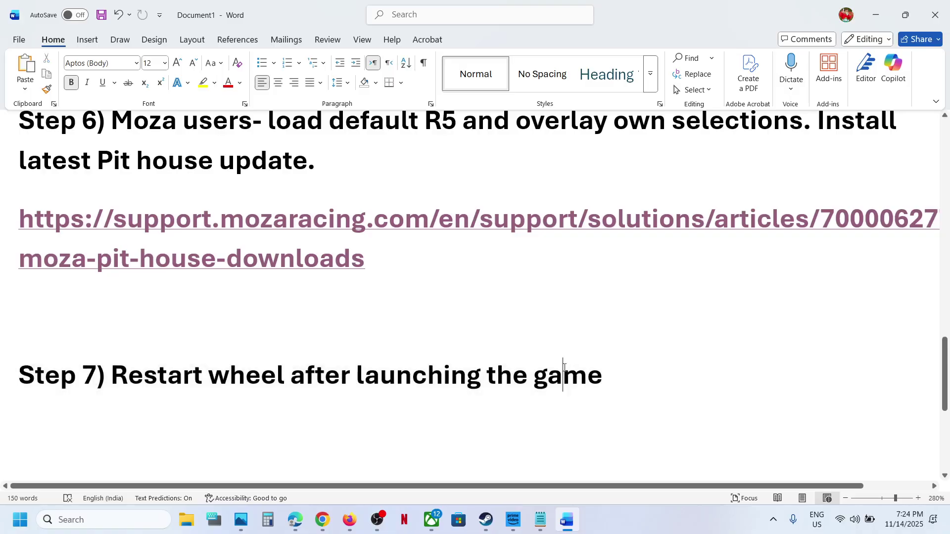
left_click_drag(125, 373, 256, 382)
left_click(412, 380)
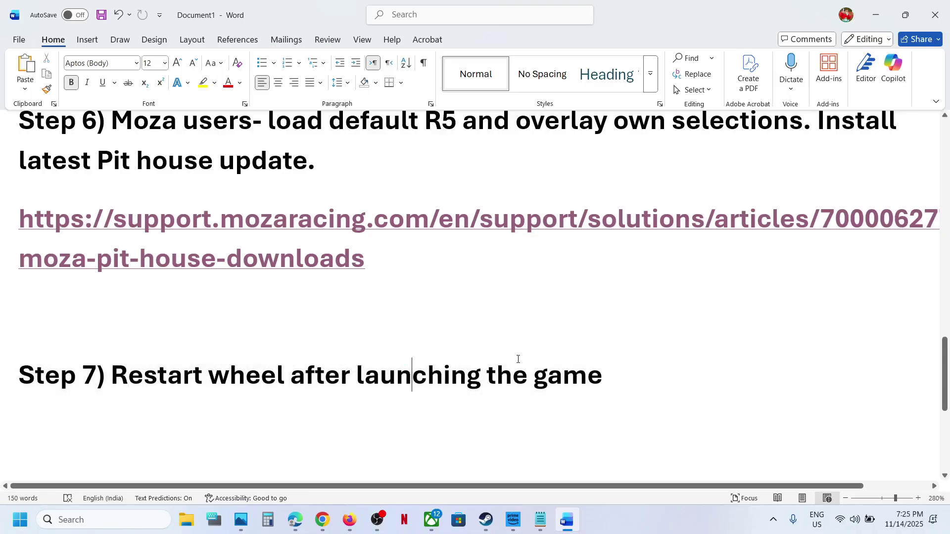
Step: Change "launching" to "launch" in Step 7
left_click(481, 377)
key("BackSpace")
key("BackSpace")
key("BackSpace")
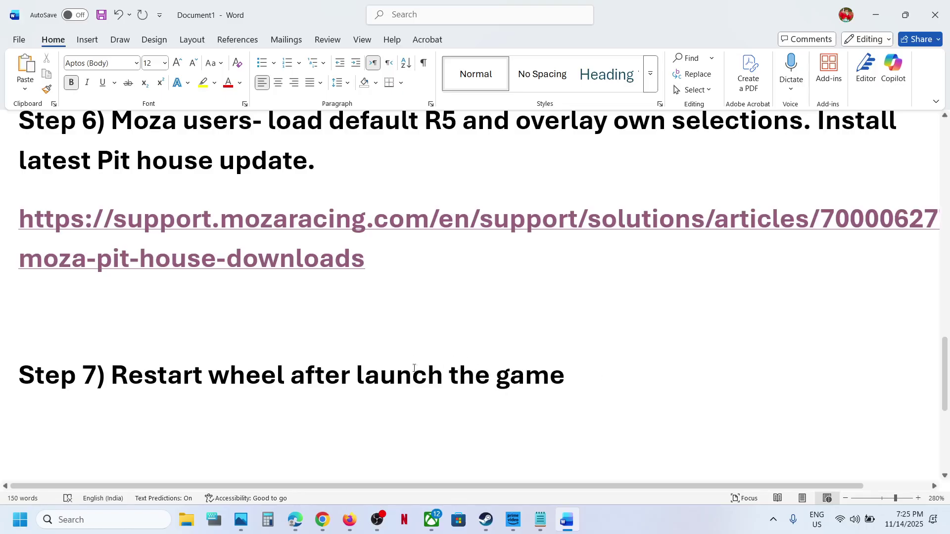
Step: Read Step 8 on disabling or enabling Steam input for Steam users
scroll(305, 364, "down", 3)
scroll(303, 363, "up", 1)
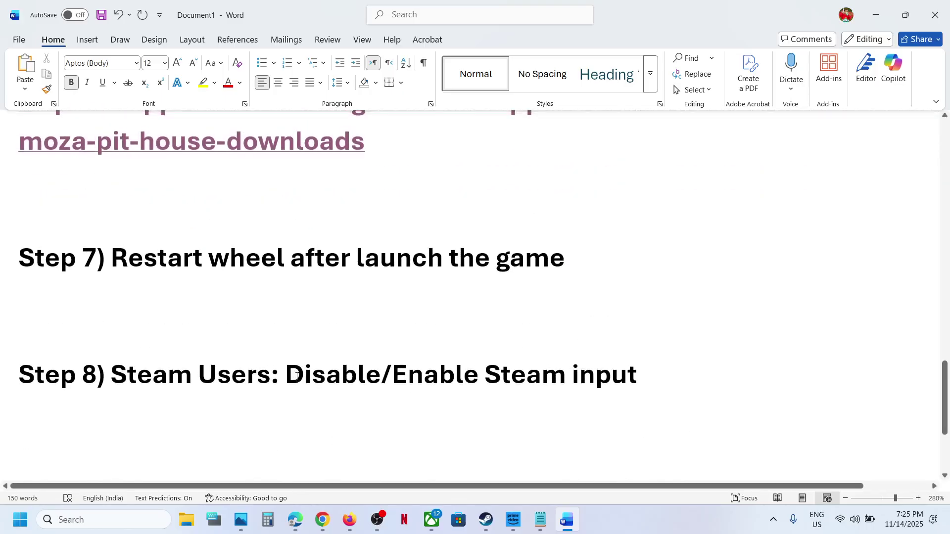
left_click_drag(297, 382, 638, 379)
Step: Switch to Steam, set Assetto Corsa Rally's controller override to Disable Steam Input, and minimize its properties window
left_click(486, 519)
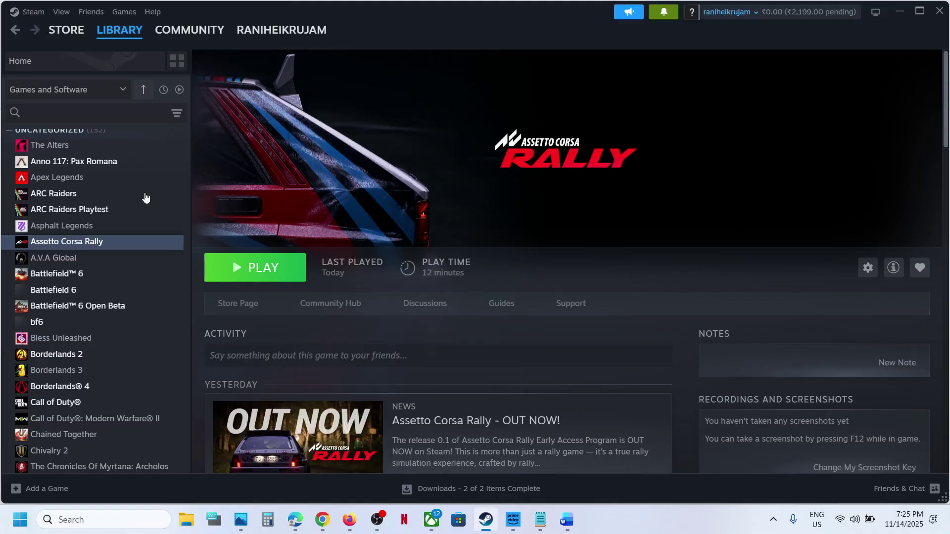
right_click(63, 248)
left_click(97, 341)
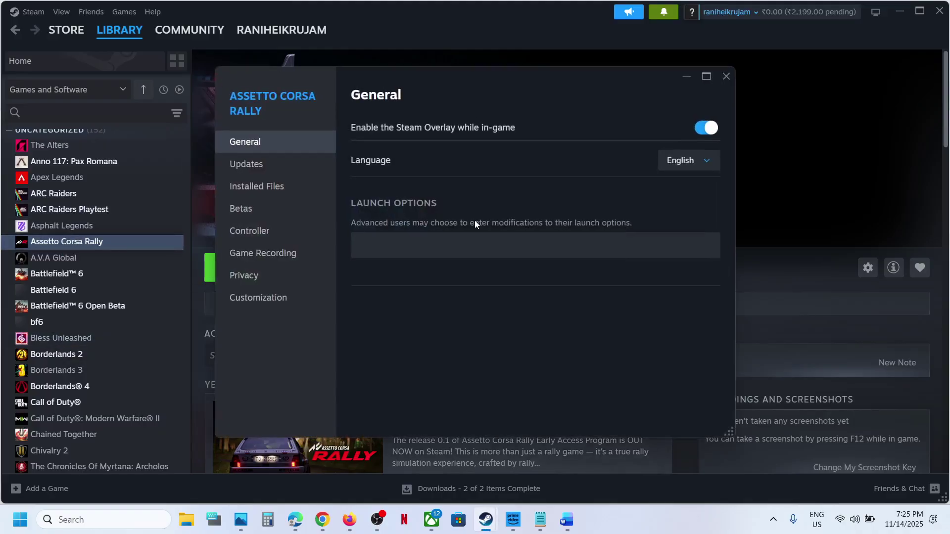
left_click(276, 233)
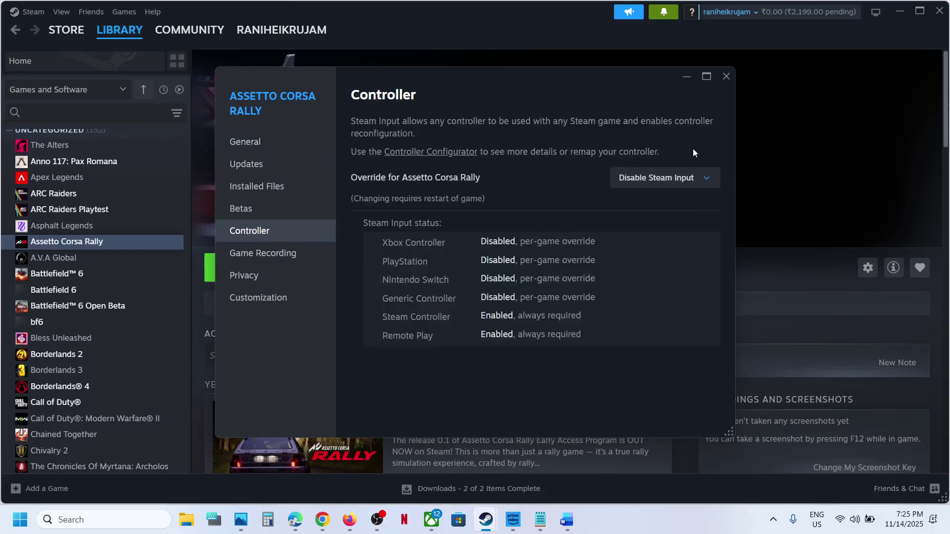
left_click(650, 192)
left_click(669, 209)
left_click(687, 78)
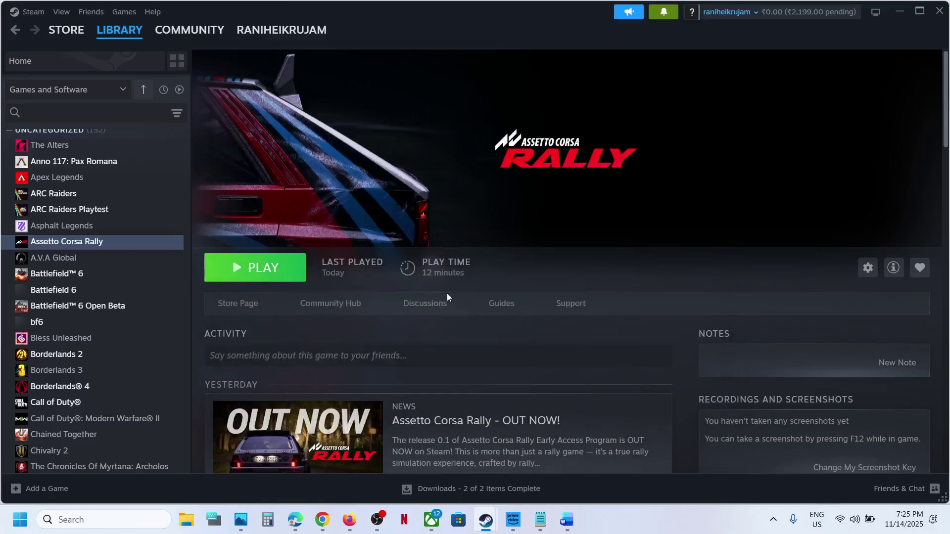
Step: Restore the Assetto Corsa Rally properties window, view the Steam Input override options including Enable Steam Input, and close the window
mouse_move(487, 524)
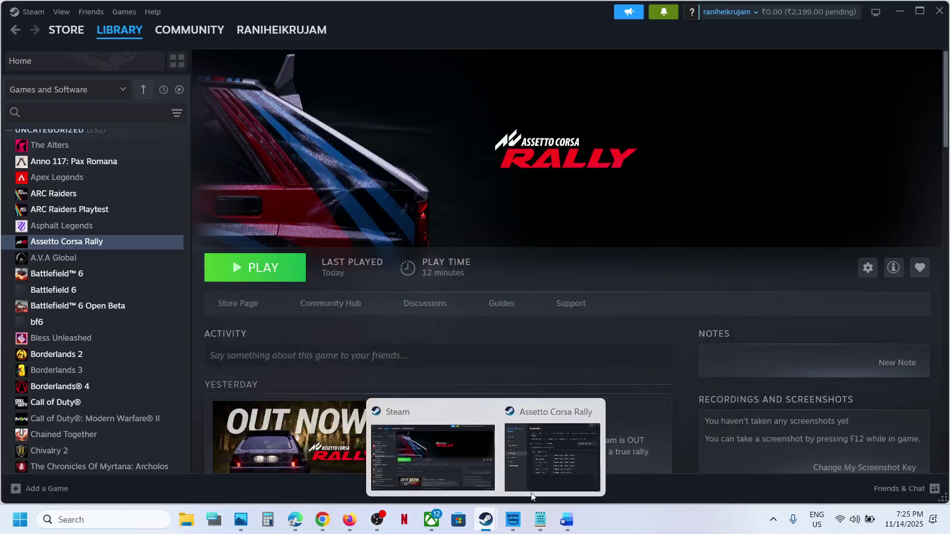
left_click(548, 467)
left_click(671, 185)
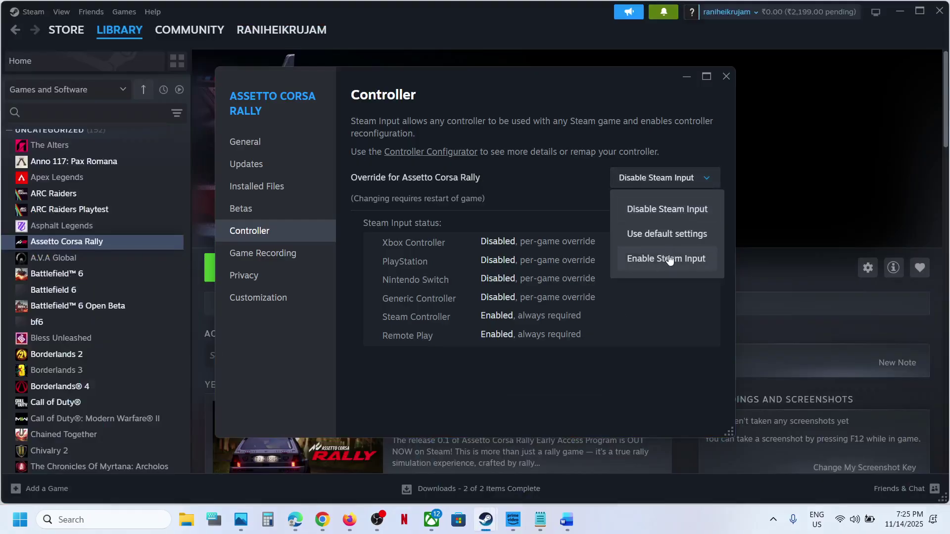
left_click(726, 76)
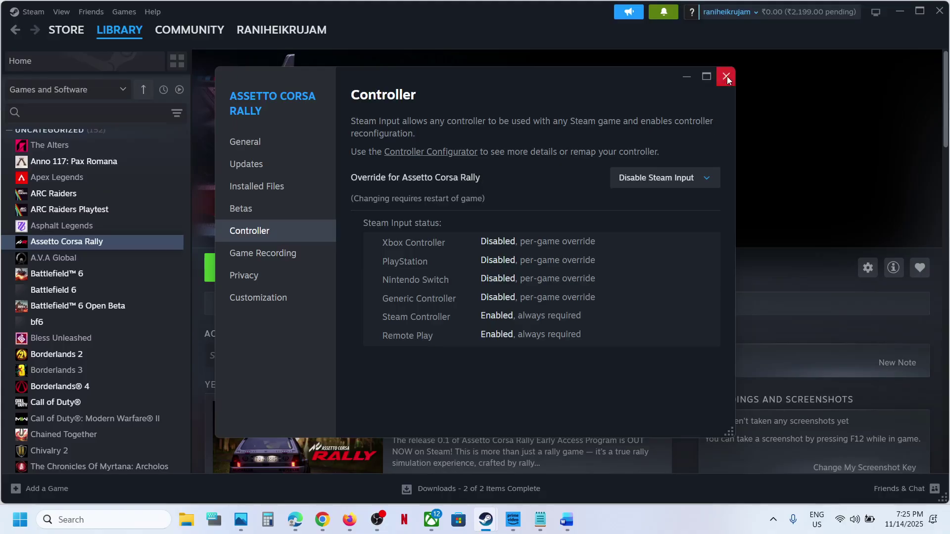
left_click(726, 76)
Step: Return to the Word document, read Step 9 on reconnecting the wheel and Step 10 on Invert FFB, and switch back to Steam
left_click(565, 522)
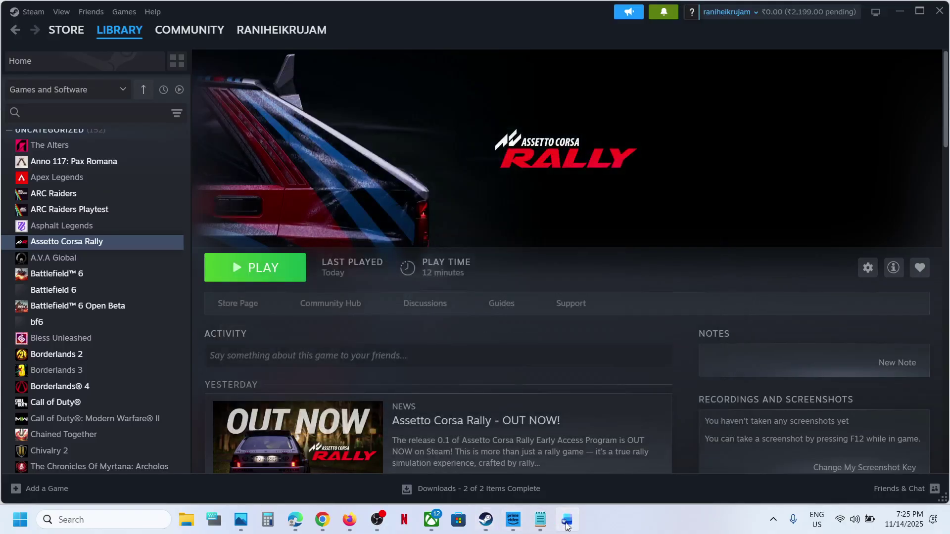
scroll(403, 300, "down", 3)
scroll(404, 301, "up", 1)
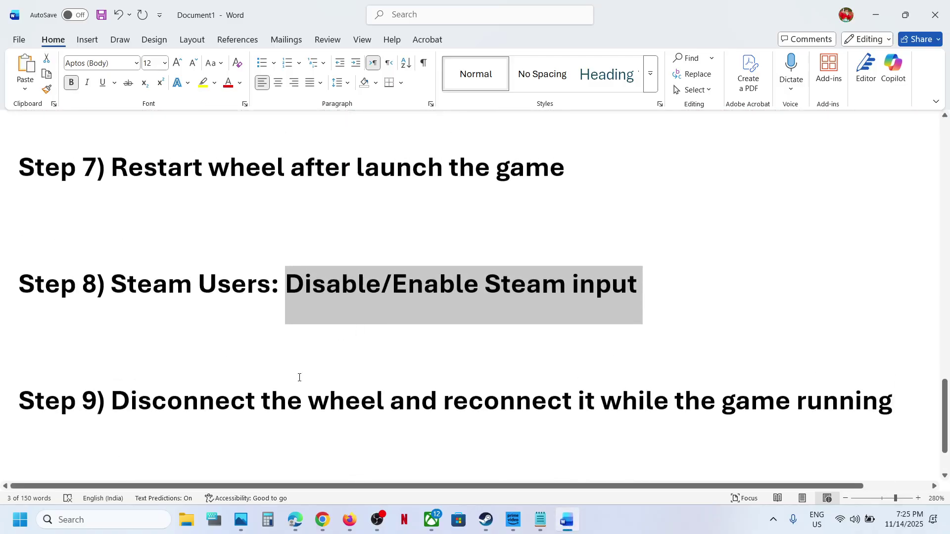
left_click_drag(283, 394, 793, 402)
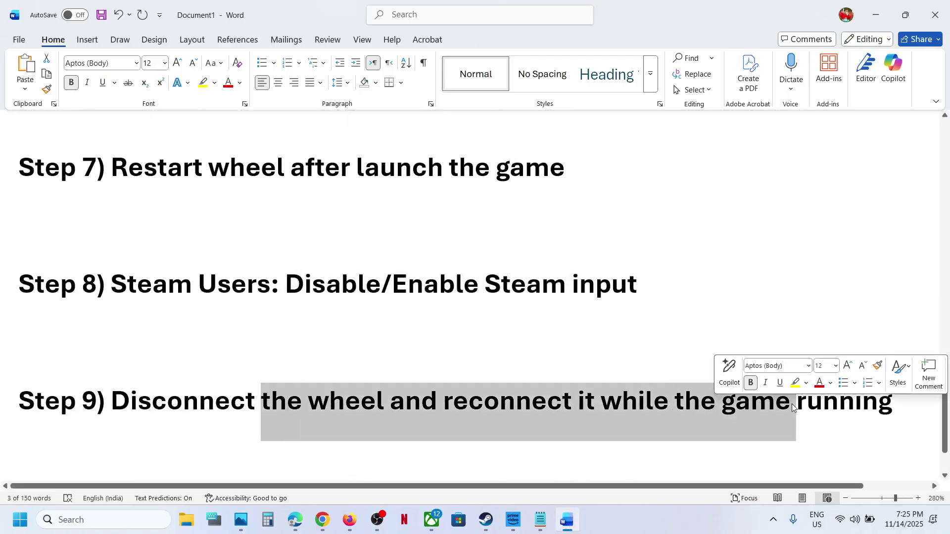
left_click(326, 394)
scroll(326, 392, "down", 1)
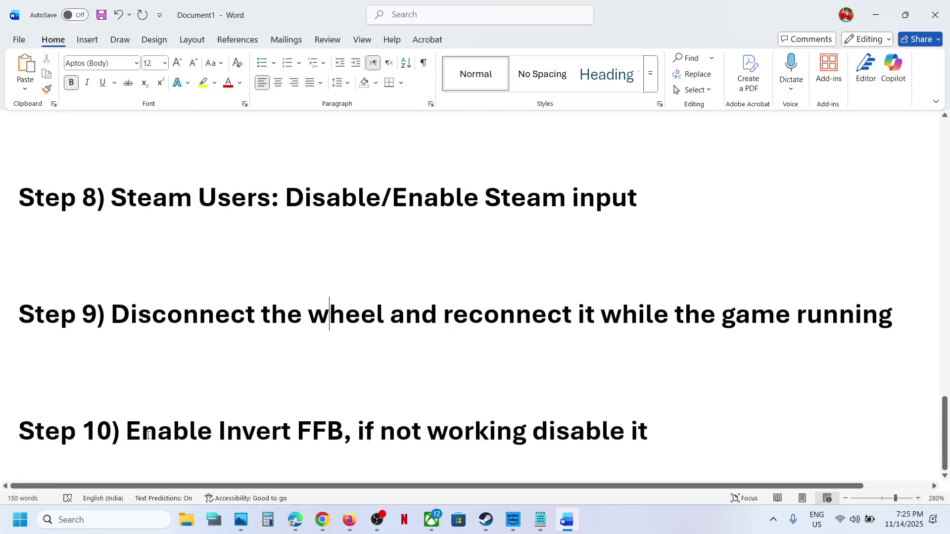
left_click_drag(127, 431, 658, 429)
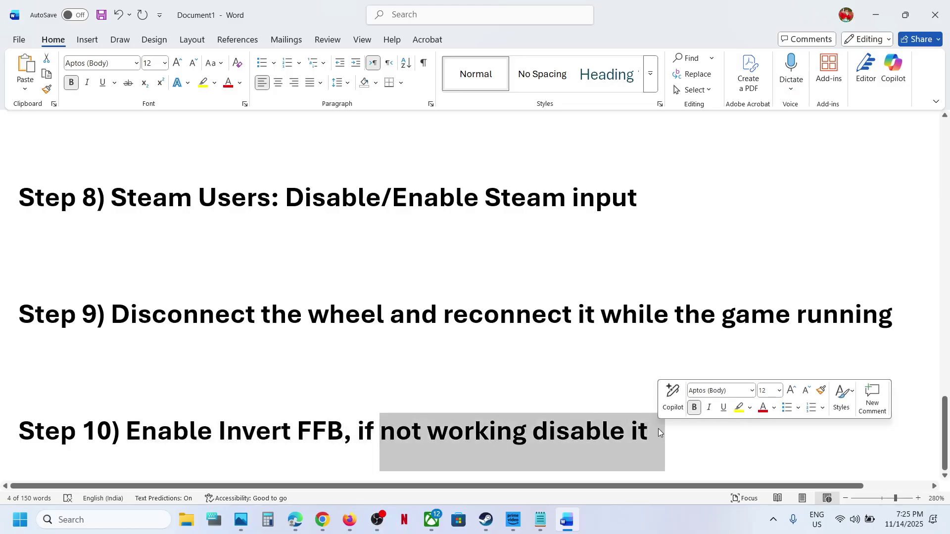
left_click(494, 386)
left_click(486, 519)
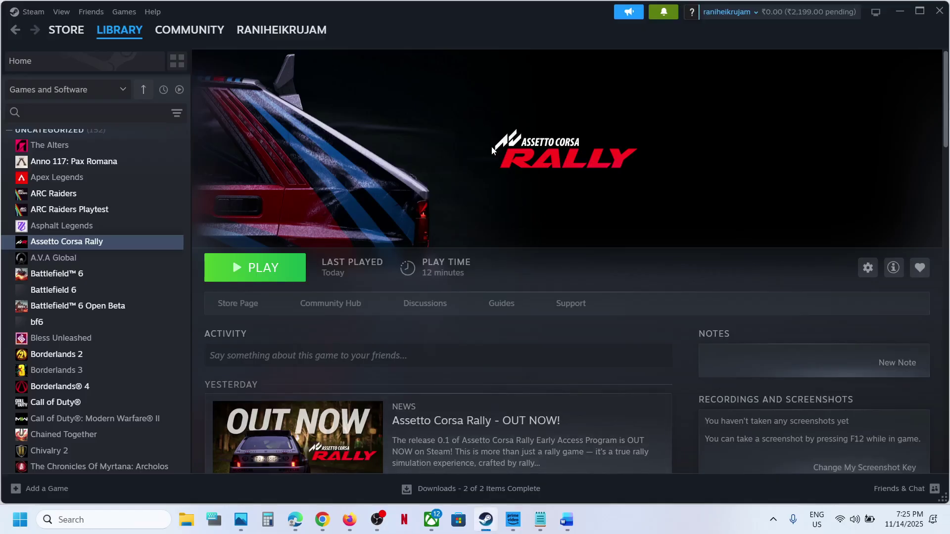
left_click(627, 518)
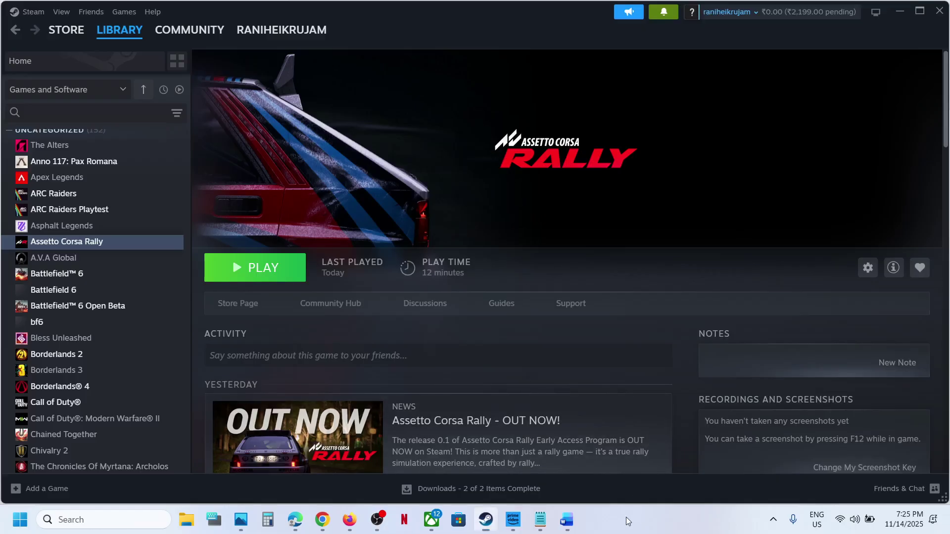